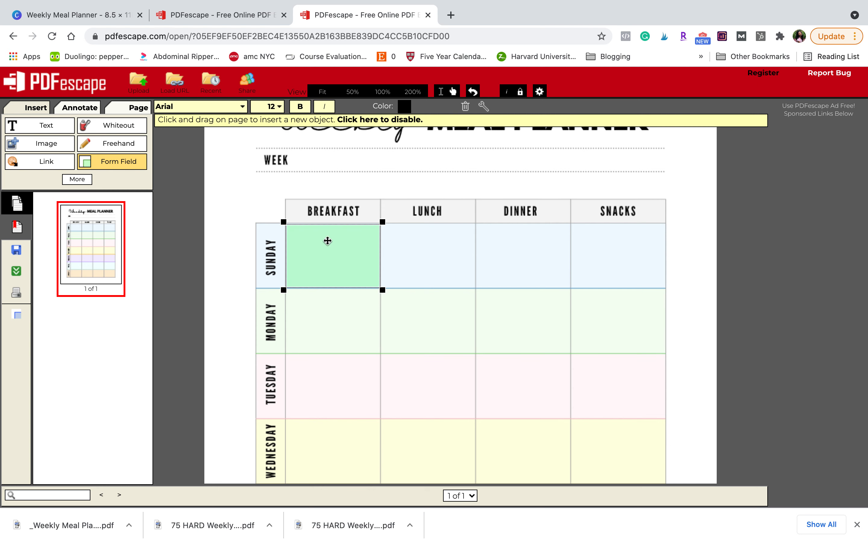
Step: Enter a short sample greeting in the form field in Sunday's Breakfast cell
{"action": "left_click", "coordinate": [319, 235]}
{"action": "type", "text": "Hey My name is Kay"}
Step: Delete the stray form field overlapping the Lunch and Dinner headings and turn off object insertion
{"action": "left_click_drag", "start_coordinate": [398, 174], "coordinate": [524, 211]}
{"action": "type", "text": "e"}
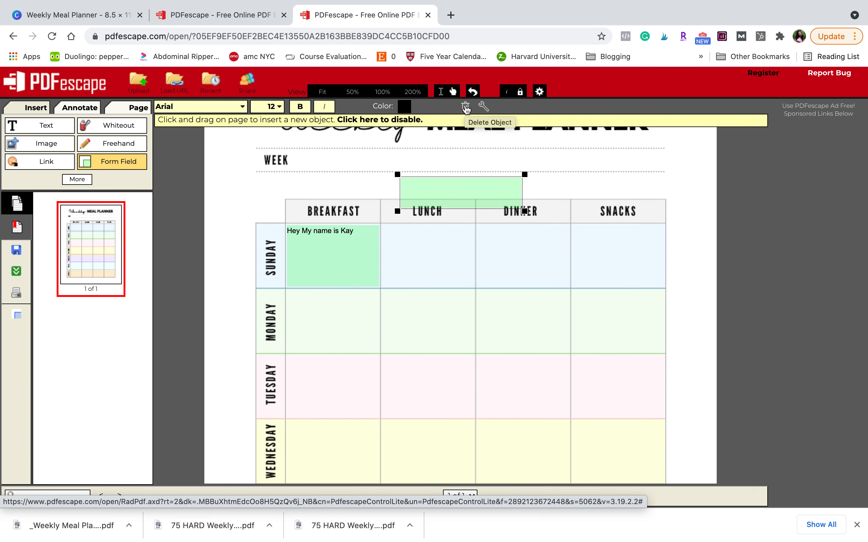
{"action": "left_click", "coordinate": [467, 107]}
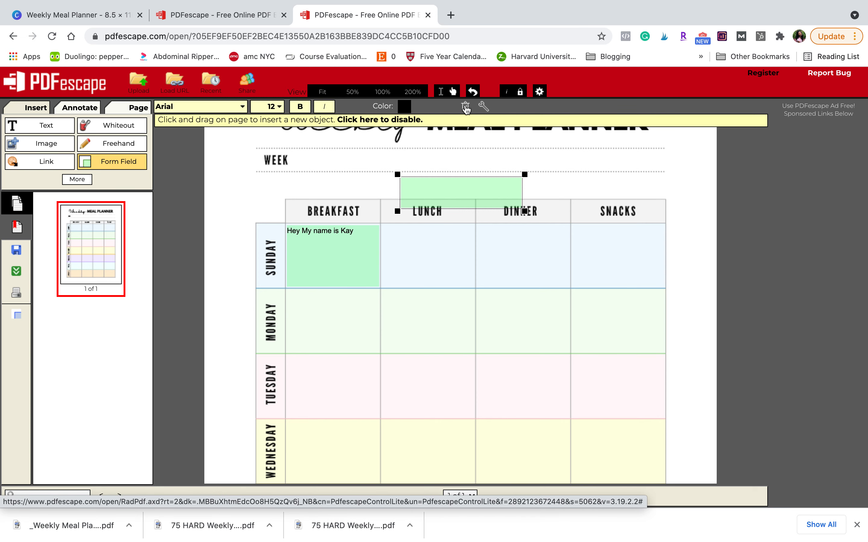
{"action": "left_click", "coordinate": [383, 120]}
Step: Set the Sunday Breakfast field's font size to 14 and shrink the field slightly to fit inside its cell
{"action": "left_click", "coordinate": [335, 228]}
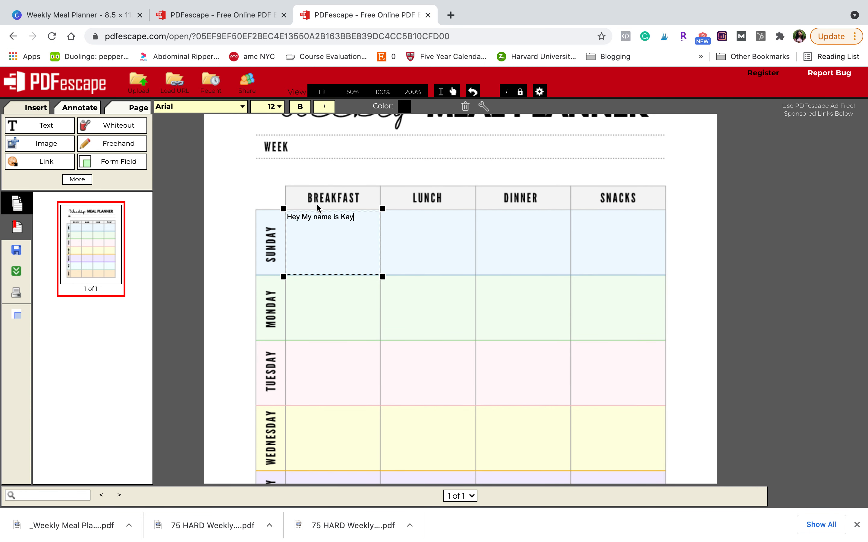
{"action": "double_click", "coordinate": [347, 217]}
{"action": "left_click", "coordinate": [268, 107]}
{"action": "left_click", "coordinate": [269, 120]}
{"action": "left_click_drag", "start_coordinate": [283, 208], "coordinate": [285, 209]}
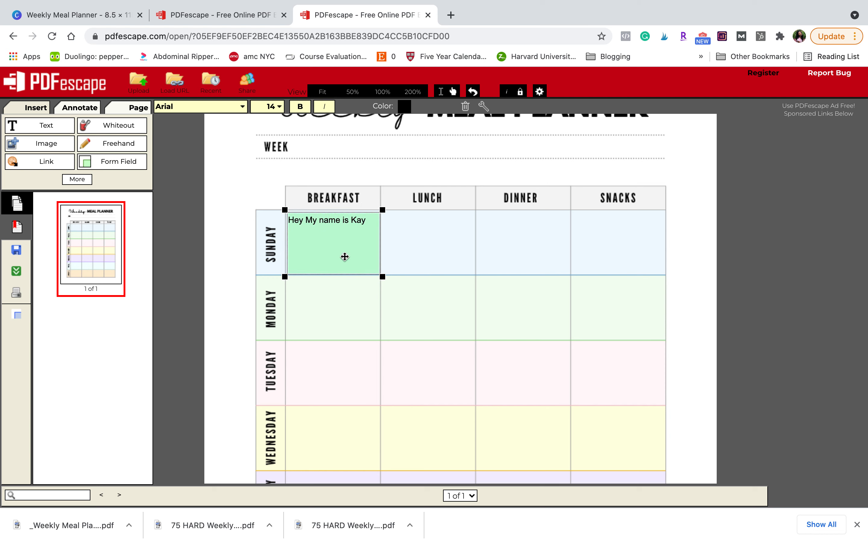
{"action": "left_click_drag", "start_coordinate": [383, 277], "coordinate": [382, 276]}
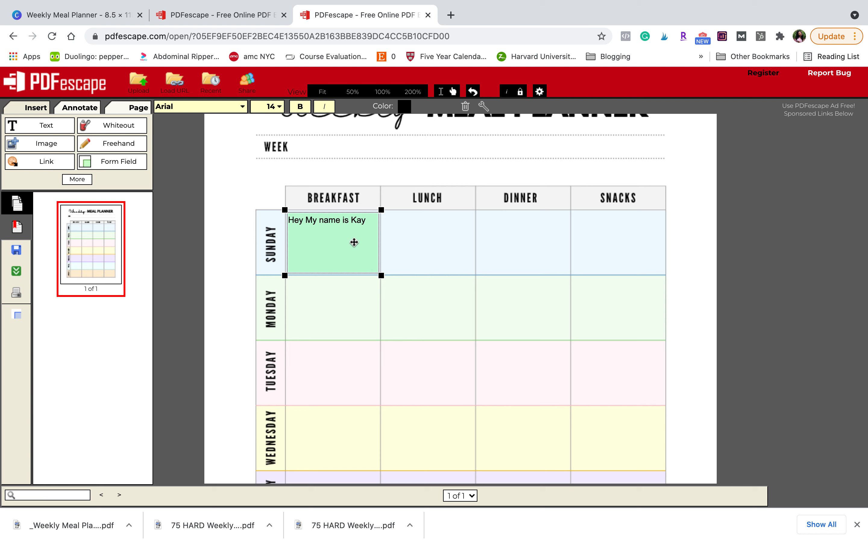
Step: Duplicate the Sunday Breakfast field into Sunday's Lunch and Dinner cells
{"action": "right_click", "coordinate": [331, 242]}
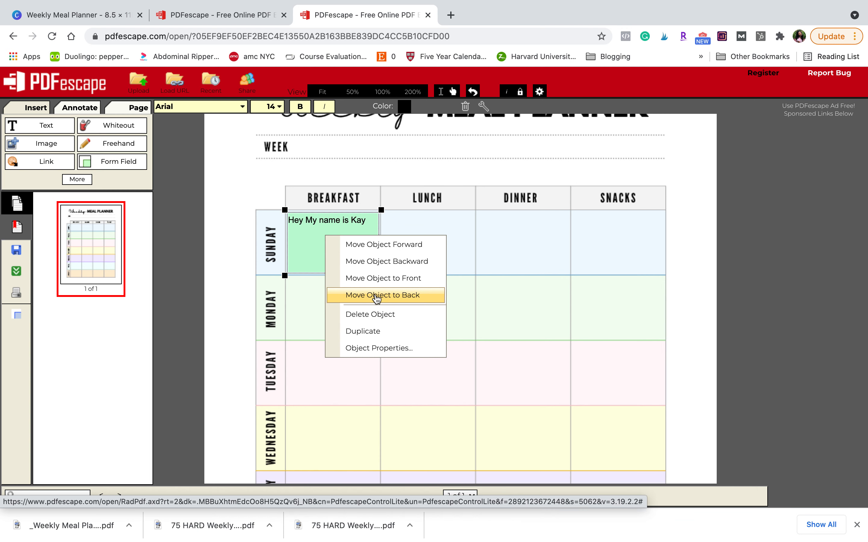
{"action": "left_click", "coordinate": [385, 331]}
{"action": "left_click_drag", "start_coordinate": [354, 246], "coordinate": [435, 241]}
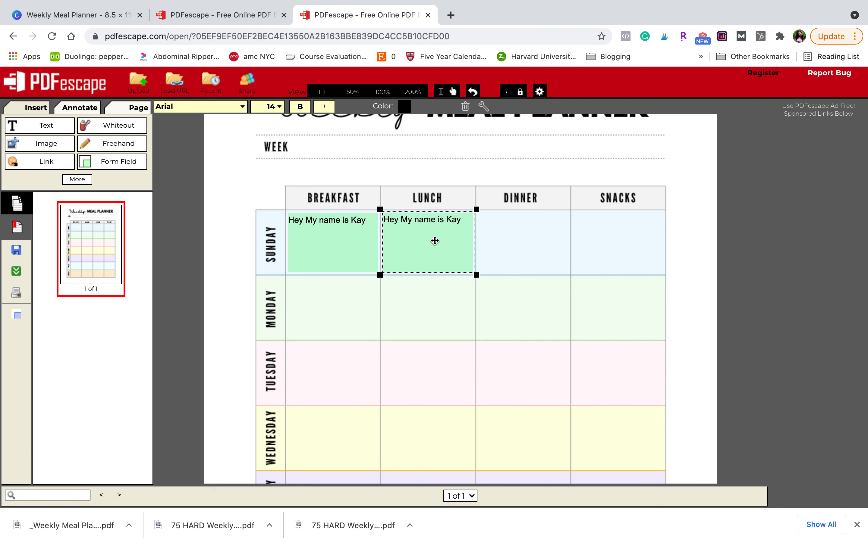
{"action": "right_click", "coordinate": [434, 241]}
{"action": "left_click", "coordinate": [475, 331]}
{"action": "left_click_drag", "start_coordinate": [447, 254], "coordinate": [526, 244]}
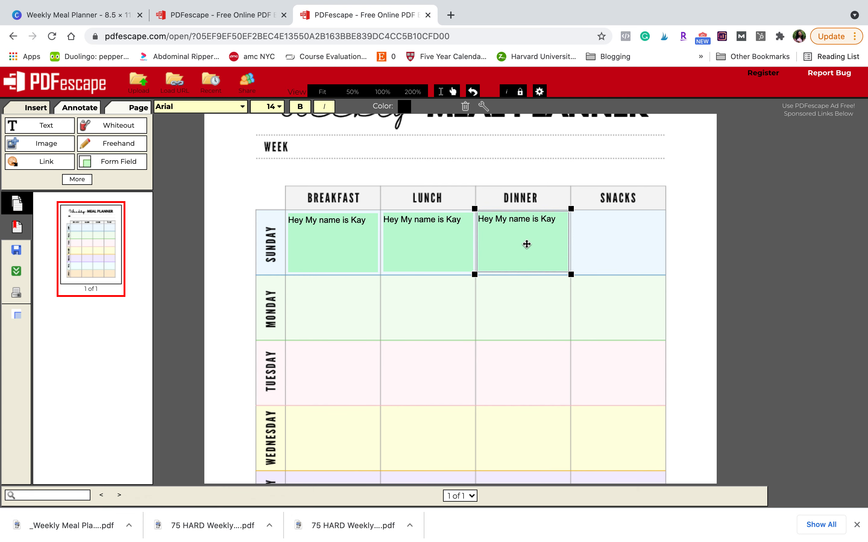
Step: Clear the sample text from the Dinner, Lunch and Breakfast fields in the Sunday row
{"action": "left_click", "coordinate": [526, 224]}
{"action": "key", "text": "ctrl+a"}
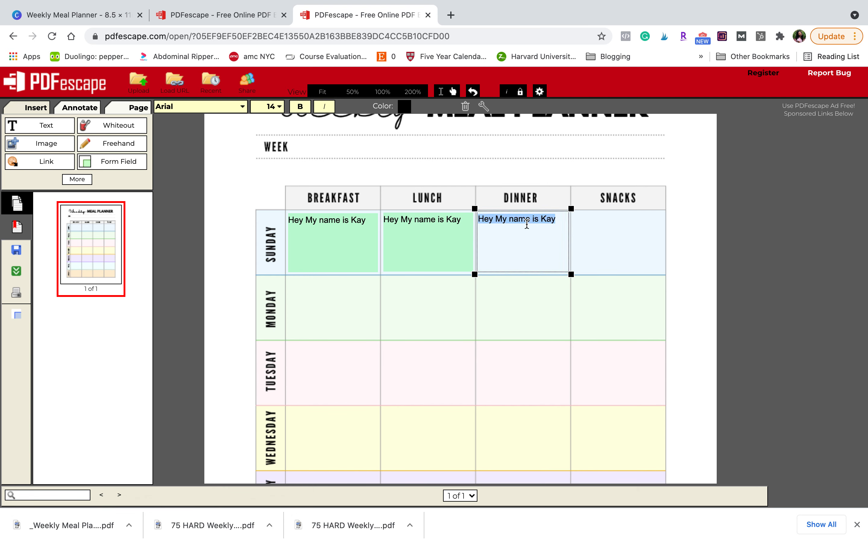
{"action": "key", "text": "BackSpace"}
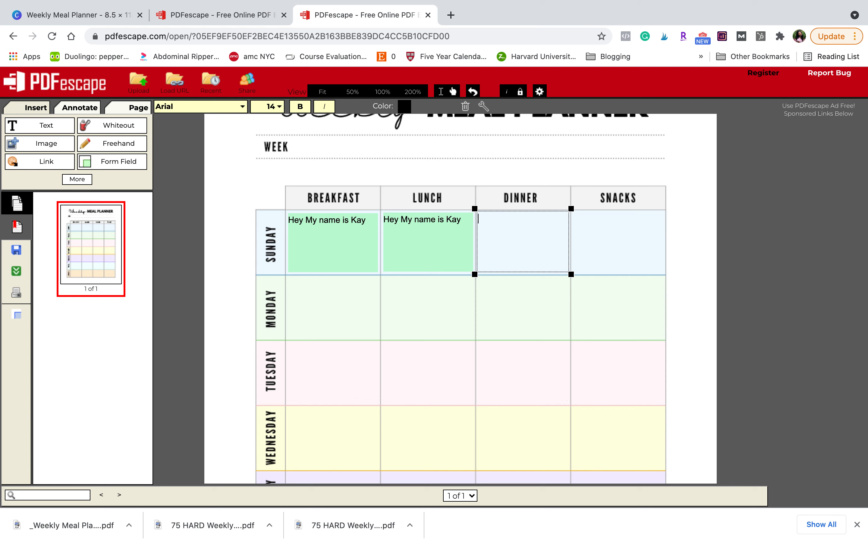
{"action": "left_click", "coordinate": [425, 219]}
{"action": "key", "text": "ctrl+a"}
{"action": "key", "text": "BackSpace"}
{"action": "left_click", "coordinate": [413, 307]}
{"action": "double_click", "coordinate": [331, 232]}
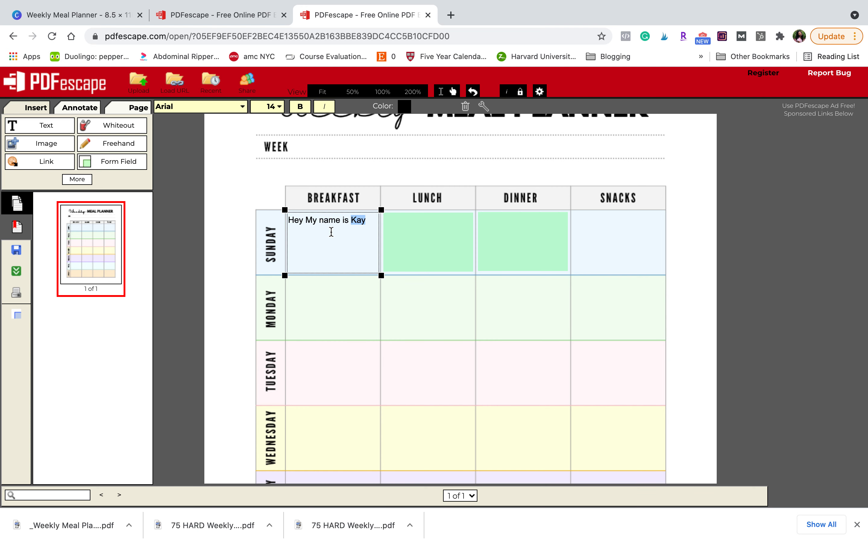
{"action": "triple_click", "coordinate": [326, 220]}
{"action": "key", "text": "BackSpace"}
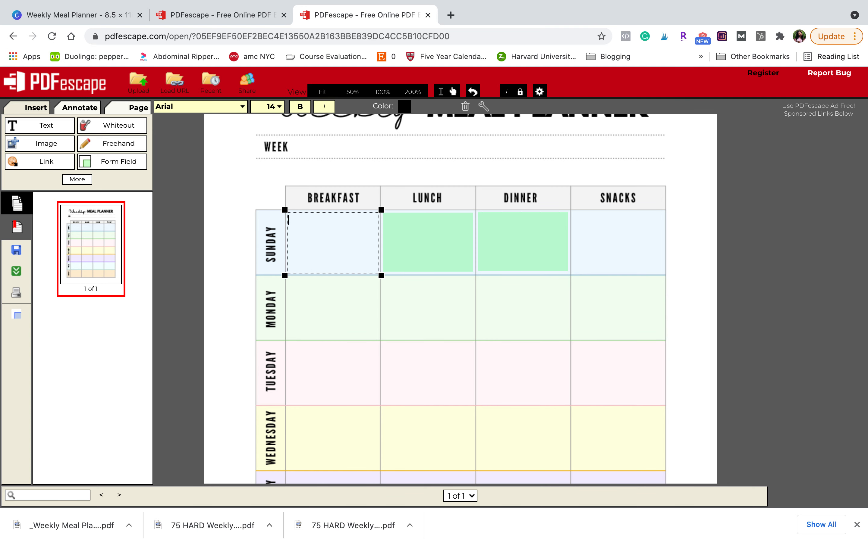
{"action": "left_click", "coordinate": [329, 333]}
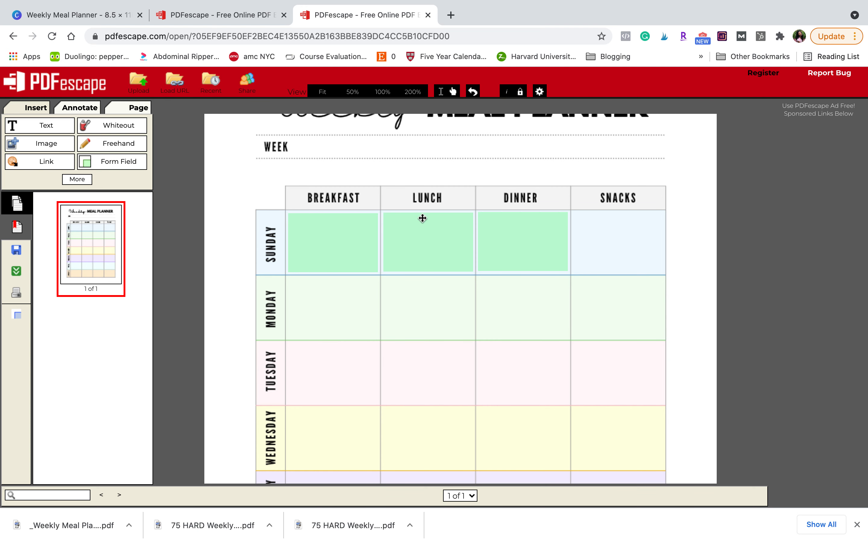
Step: Duplicate the empty Sunday Dinner field into Sunday's Snacks cell
{"action": "right_click", "coordinate": [520, 240]}
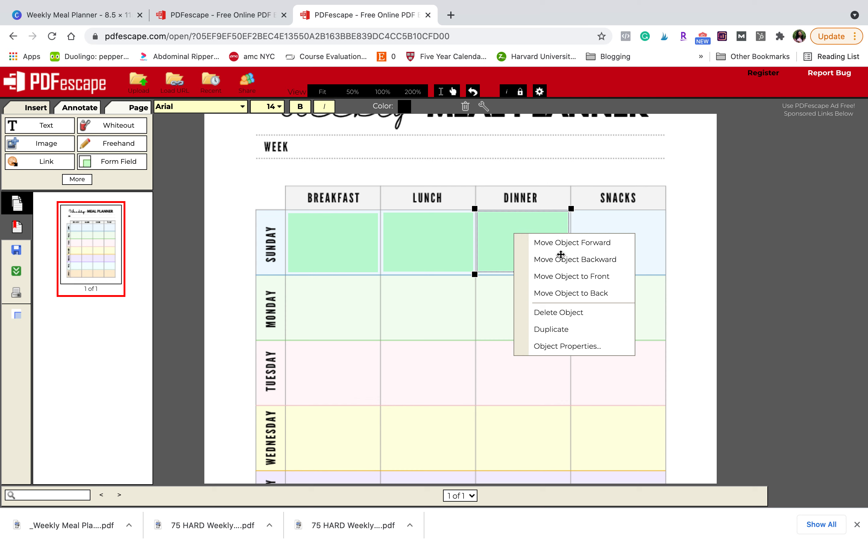
{"action": "left_click", "coordinate": [577, 331]}
{"action": "left_click_drag", "start_coordinate": [534, 259], "coordinate": [614, 244]}
Step: Duplicate the Sunday Breakfast field into Monday's Breakfast cell and duplicate that copy into Monday's Lunch cell
{"action": "left_click", "coordinate": [340, 247]}
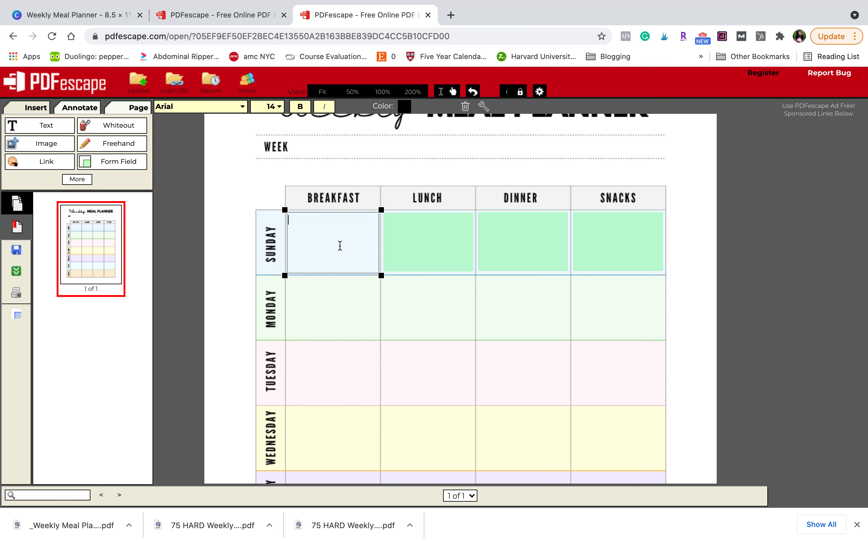
{"action": "right_click", "coordinate": [336, 241]}
{"action": "left_click", "coordinate": [371, 336]}
{"action": "left_click_drag", "start_coordinate": [374, 256], "coordinate": [341, 303]}
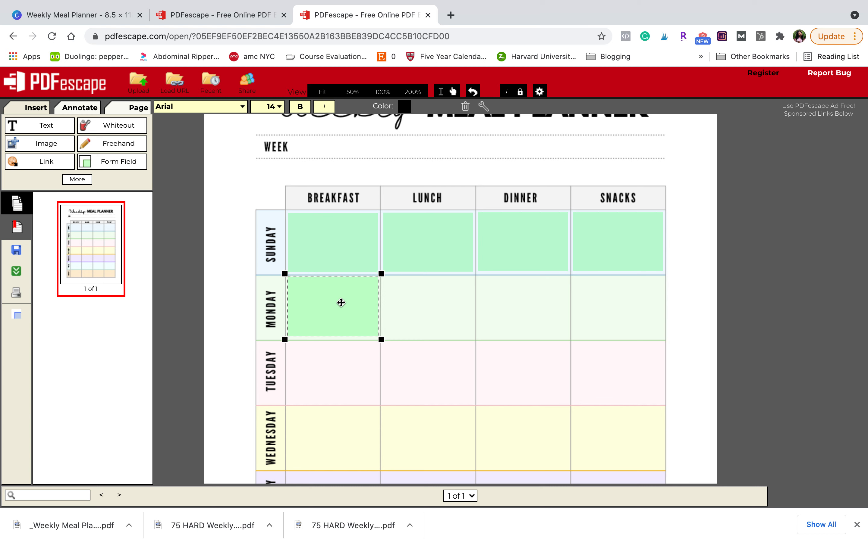
{"action": "right_click", "coordinate": [341, 302]}
{"action": "left_click", "coordinate": [381, 395]}
{"action": "left_click_drag", "start_coordinate": [362, 337], "coordinate": [432, 302]}
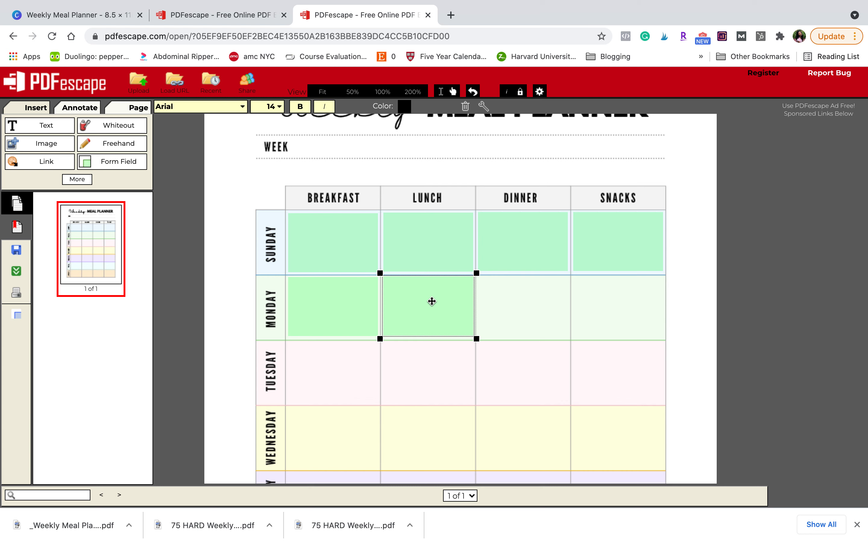
Step: Duplicate the Monday Lunch field into Monday's Dinner and Snacks cells
{"action": "right_click", "coordinate": [432, 302]}
{"action": "left_click", "coordinate": [461, 390]}
{"action": "left_click_drag", "start_coordinate": [442, 321], "coordinate": [521, 309]}
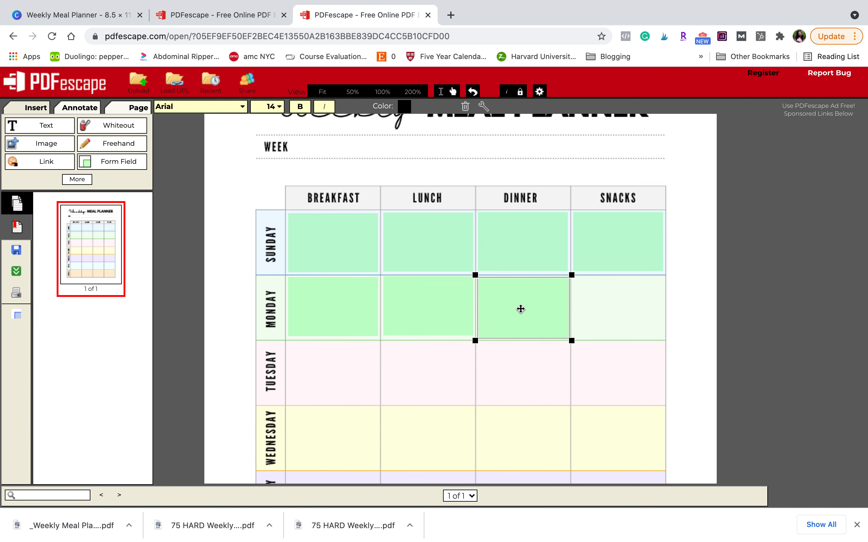
{"action": "right_click", "coordinate": [520, 309]}
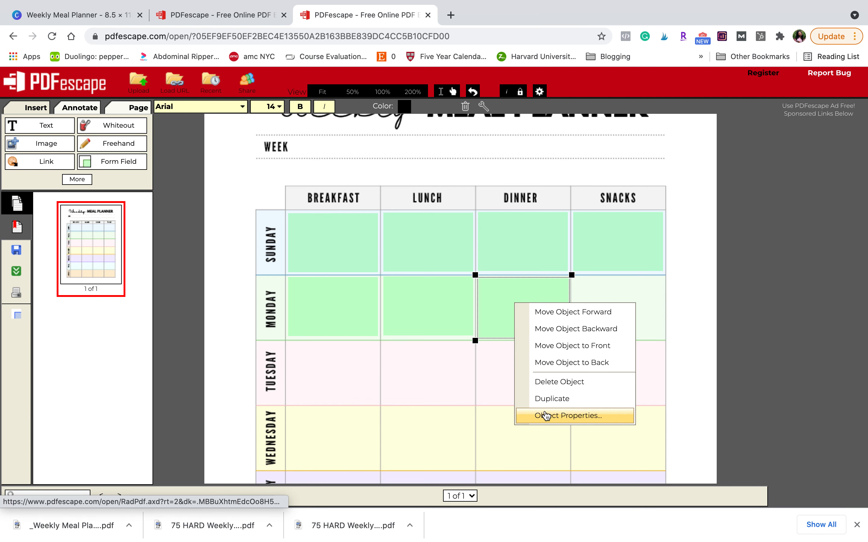
{"action": "left_click", "coordinate": [546, 399]}
{"action": "left_click_drag", "start_coordinate": [547, 350], "coordinate": [627, 316]}
Step: Duplicate the Monday Snacks field into Tuesday's Breakfast cell and adjust its position within the cell
{"action": "scroll", "coordinate": [626, 316], "scroll_direction": "up", "scroll_amount": 1}
{"action": "right_click", "coordinate": [622, 311]}
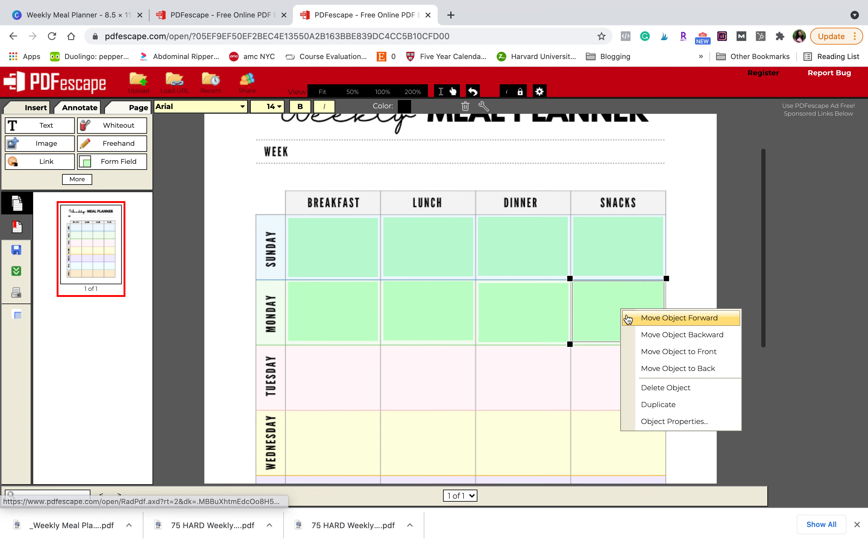
{"action": "left_click", "coordinate": [649, 405]}
{"action": "left_click_drag", "start_coordinate": [630, 327], "coordinate": [336, 371]}
{"action": "scroll", "coordinate": [339, 359], "scroll_direction": "down", "scroll_amount": 3}
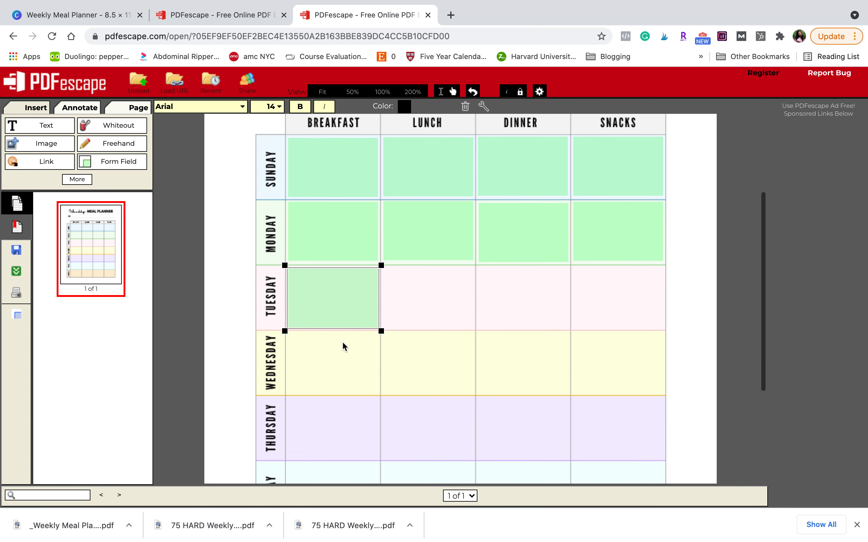
{"action": "left_click", "coordinate": [347, 312]}
{"action": "left_click", "coordinate": [389, 305]}
{"action": "left_click_drag", "start_coordinate": [351, 301], "coordinate": [352, 300]}
Step: Duplicate the Tuesday Breakfast field across Tuesday's Lunch, Dinner and Snacks cells
{"action": "right_click", "coordinate": [353, 300]}
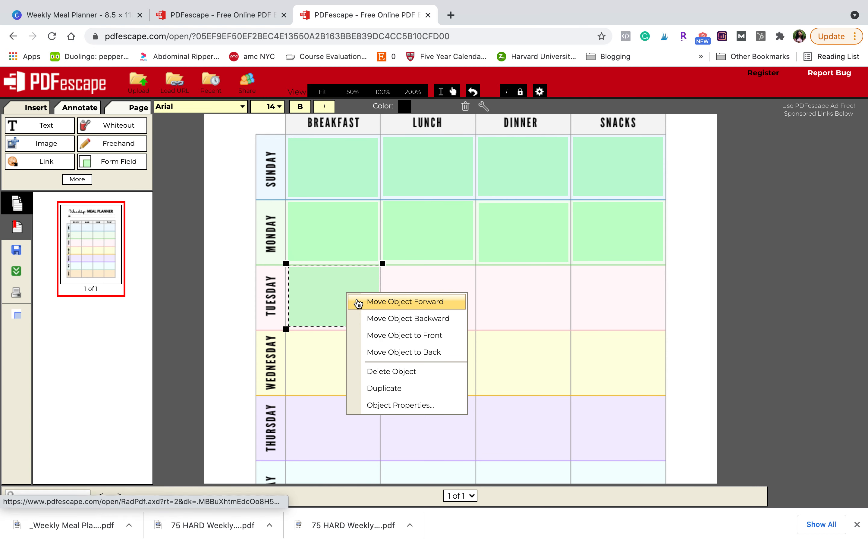
{"action": "left_click", "coordinate": [387, 390]}
{"action": "left_click_drag", "start_coordinate": [356, 302], "coordinate": [426, 277]}
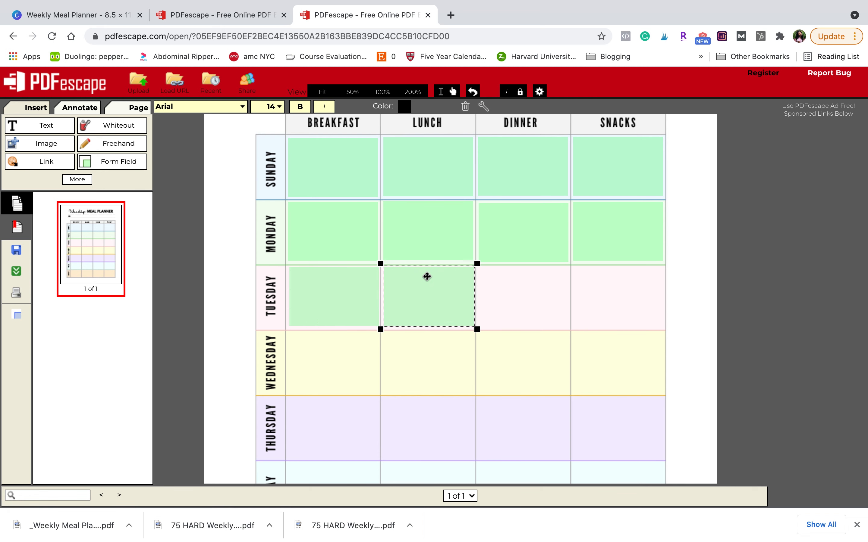
{"action": "right_click", "coordinate": [427, 276]}
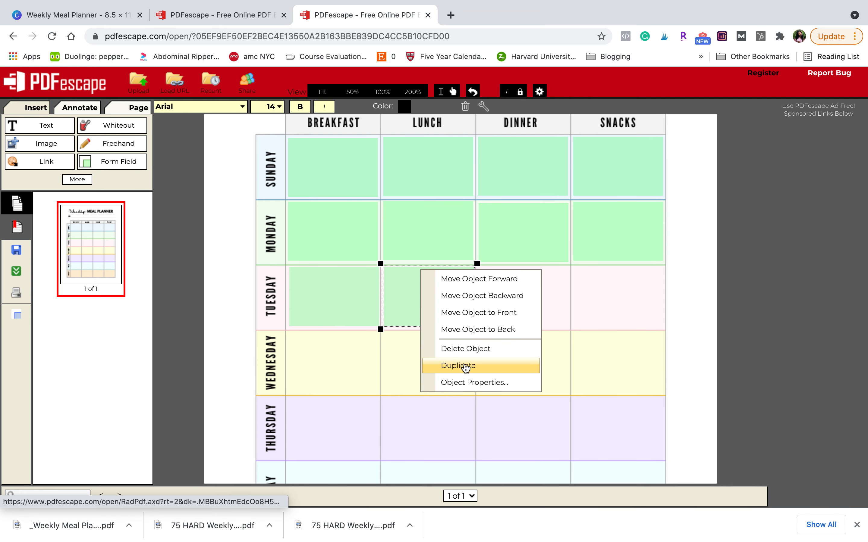
{"action": "left_click", "coordinate": [461, 364]}
{"action": "left_click_drag", "start_coordinate": [452, 313], "coordinate": [532, 300]}
{"action": "right_click", "coordinate": [532, 299]}
{"action": "left_click", "coordinate": [566, 373]}
{"action": "left_click_drag", "start_coordinate": [534, 309], "coordinate": [614, 295]}
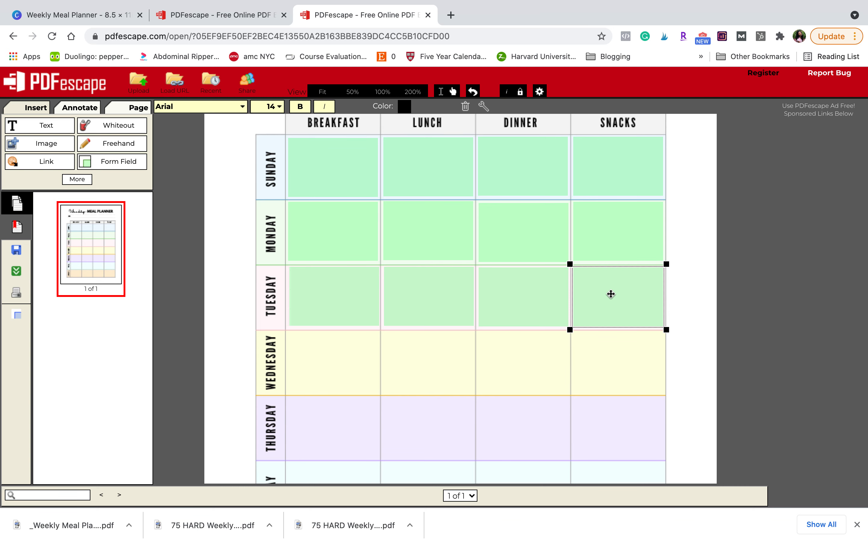
Step: Insert a text form field beside the WEEK label, fitted between the two dotted lines
{"action": "scroll", "coordinate": [292, 254], "scroll_direction": "up", "scroll_amount": 5}
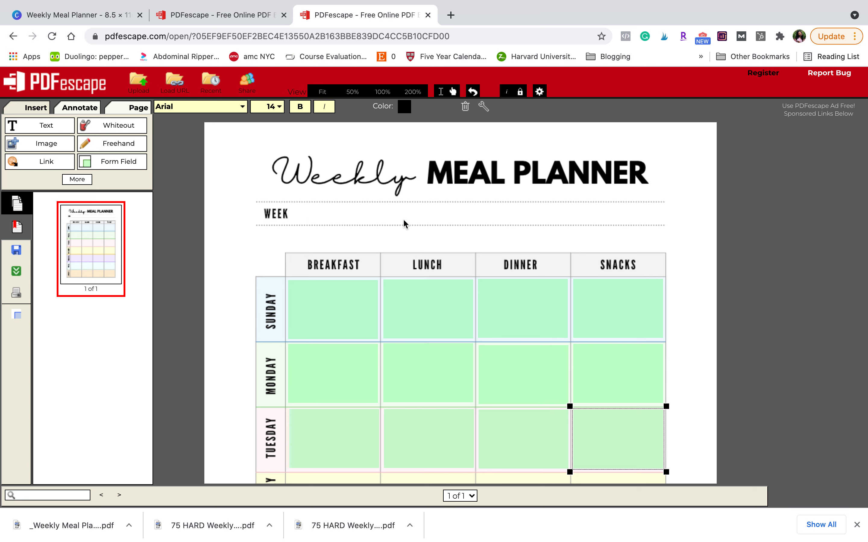
{"action": "left_click", "coordinate": [109, 165]}
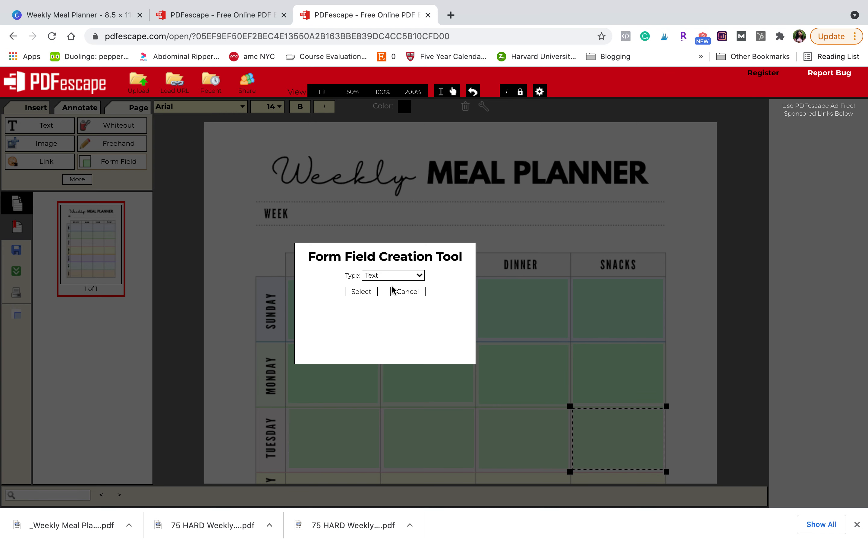
{"action": "left_click", "coordinate": [362, 291]}
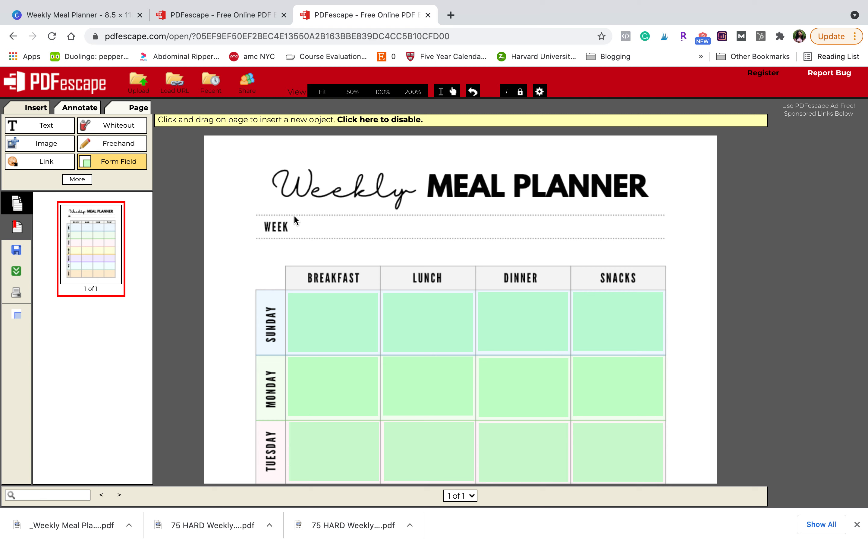
{"action": "left_click_drag", "start_coordinate": [315, 226], "coordinate": [425, 238]}
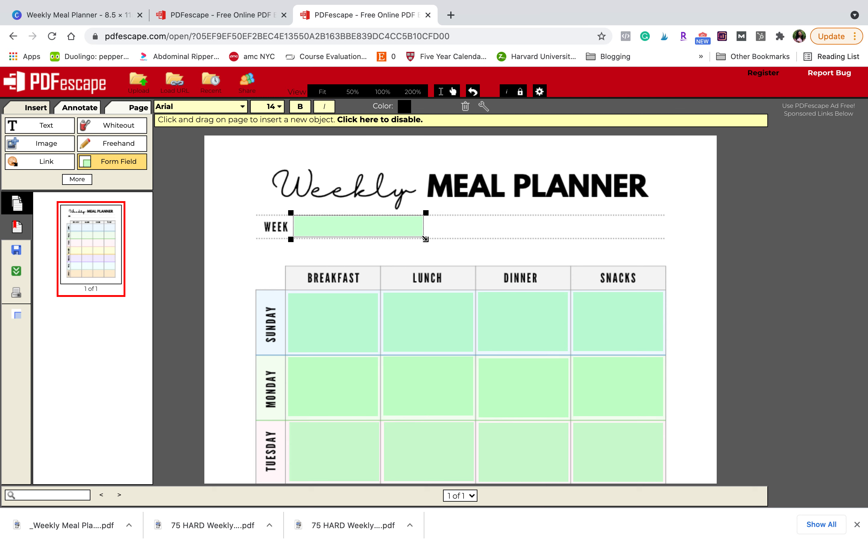
Step: Test the WEEK field with the sample date 2/1/31 and clear the entry
{"action": "left_click", "coordinate": [365, 222]}
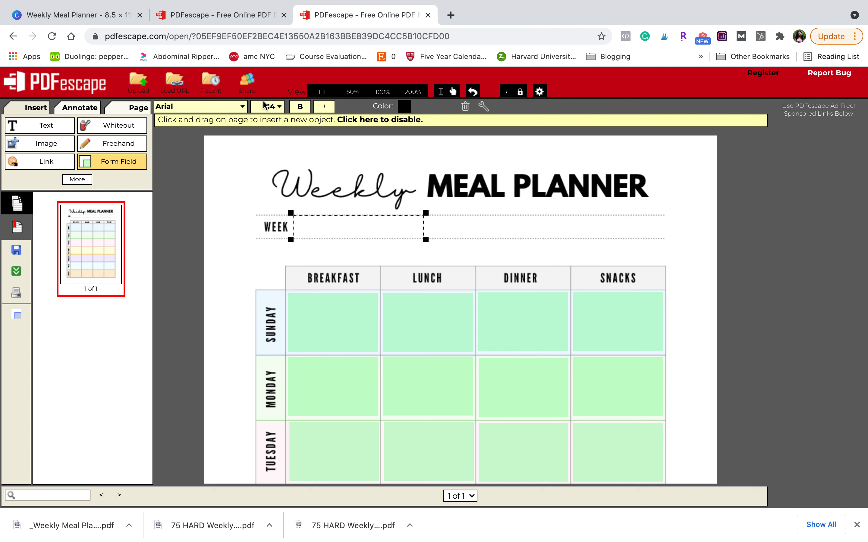
{"action": "type", "text": "2/1/31"}
{"action": "left_click", "coordinate": [231, 258]}
{"action": "left_click", "coordinate": [316, 227]}
{"action": "triple_click", "coordinate": [317, 227]}
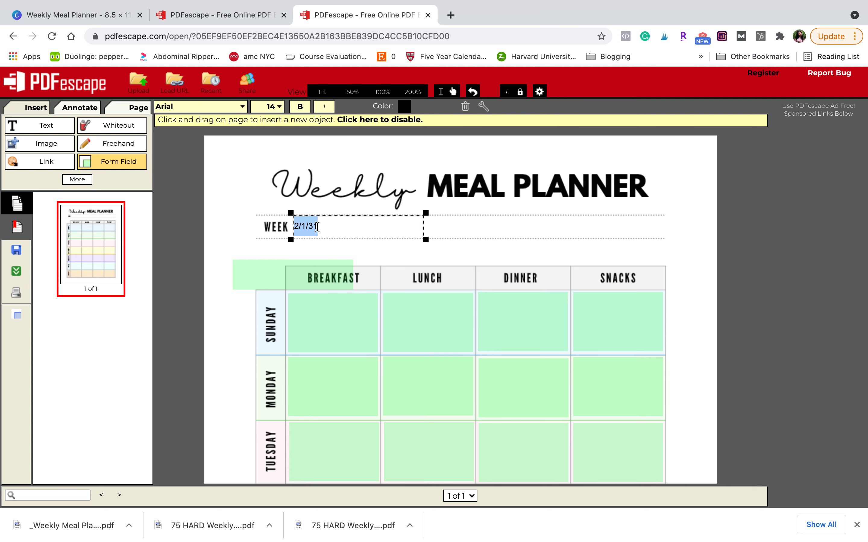
{"action": "key", "text": "BackSpace"}
Step: Delete the two stray form fields near the WEEK label and Breakfast heading, and turn off object insertion
{"action": "left_click", "coordinate": [225, 223]}
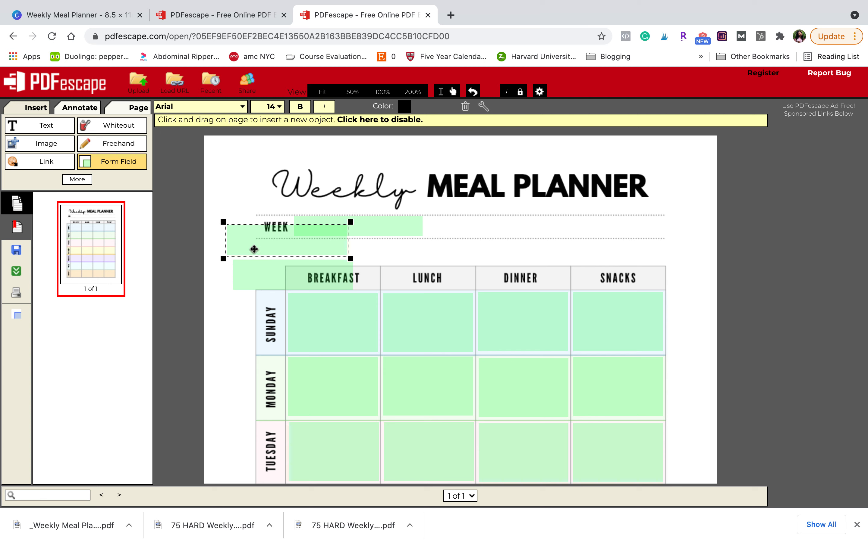
{"action": "left_click", "coordinate": [466, 106]}
{"action": "left_click", "coordinate": [251, 277]}
{"action": "left_click", "coordinate": [250, 277]}
{"action": "left_click", "coordinate": [467, 106]}
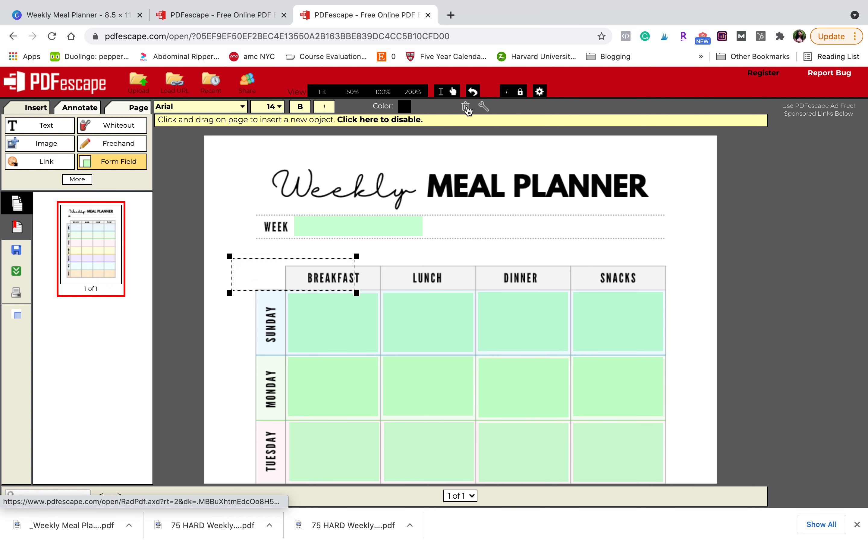
{"action": "left_click", "coordinate": [414, 121]}
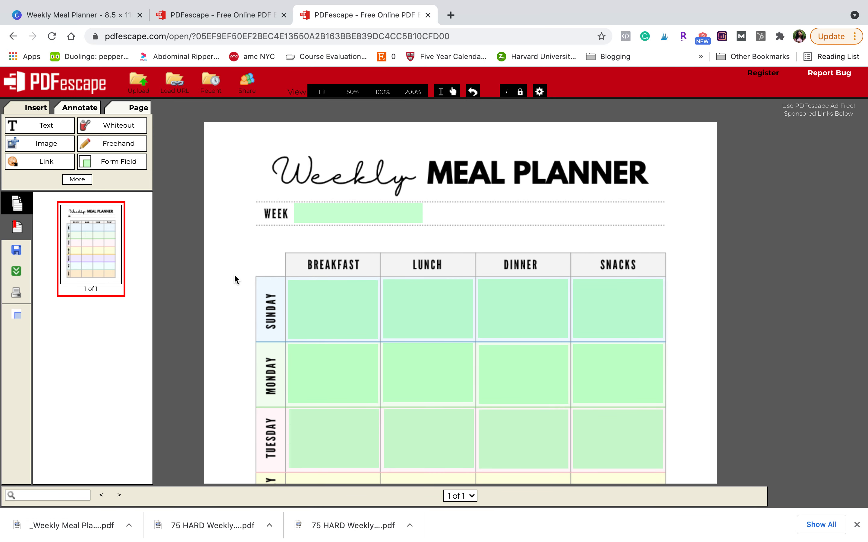
{"action": "scroll", "coordinate": [343, 235], "scroll_direction": "down", "scroll_amount": 3}
{"action": "scroll", "coordinate": [343, 235], "scroll_direction": "up", "scroll_amount": 2}
{"action": "scroll", "coordinate": [343, 235], "scroll_direction": "down", "scroll_amount": 5}
{"action": "scroll", "coordinate": [343, 235], "scroll_direction": "down", "scroll_amount": 3}
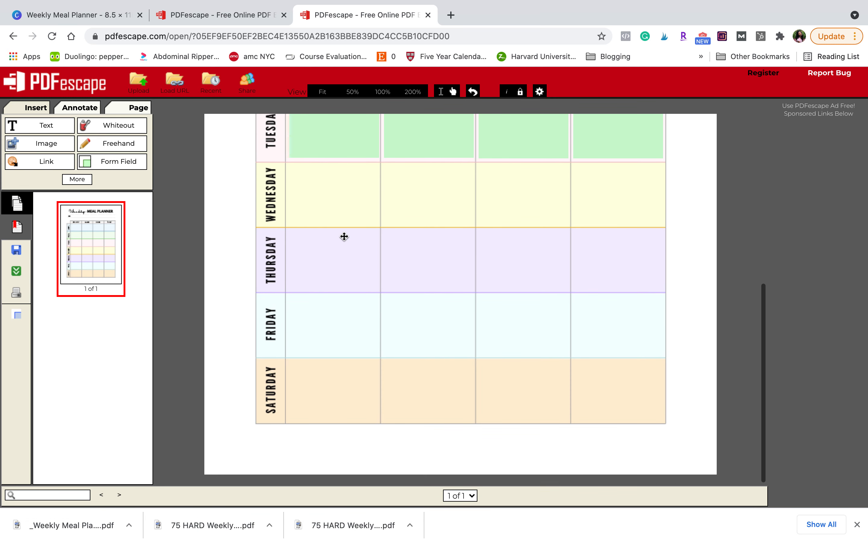
Step: Download the fillable meal planner PDF and open the downloaded _Weekly_Meal_Planner.pdf in the browser
{"action": "scroll", "coordinate": [343, 235], "scroll_direction": "up", "scroll_amount": 5}
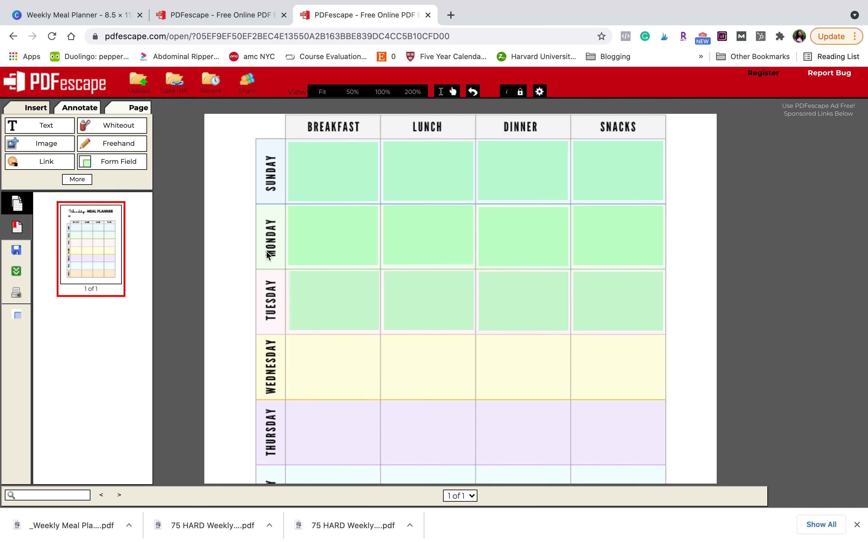
{"action": "scroll", "coordinate": [451, 350], "scroll_direction": "up", "scroll_amount": 3}
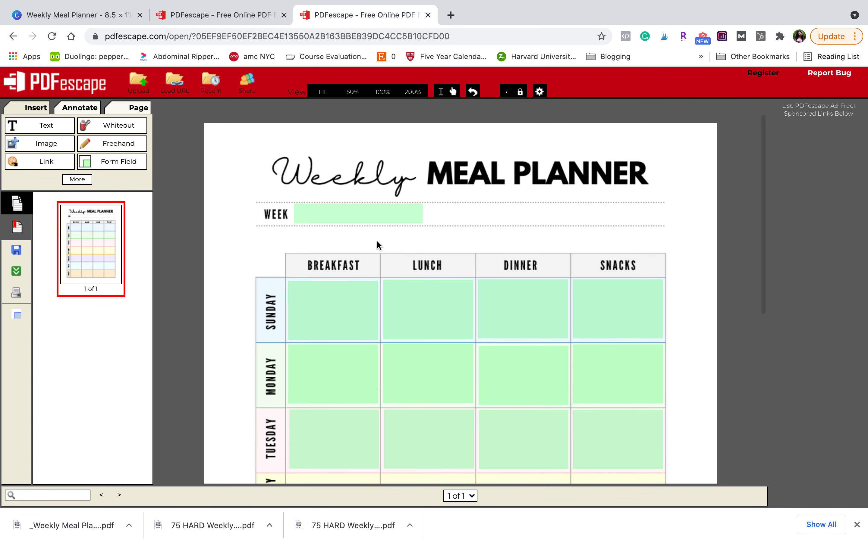
{"action": "scroll", "coordinate": [377, 242], "scroll_direction": "down", "scroll_amount": 4}
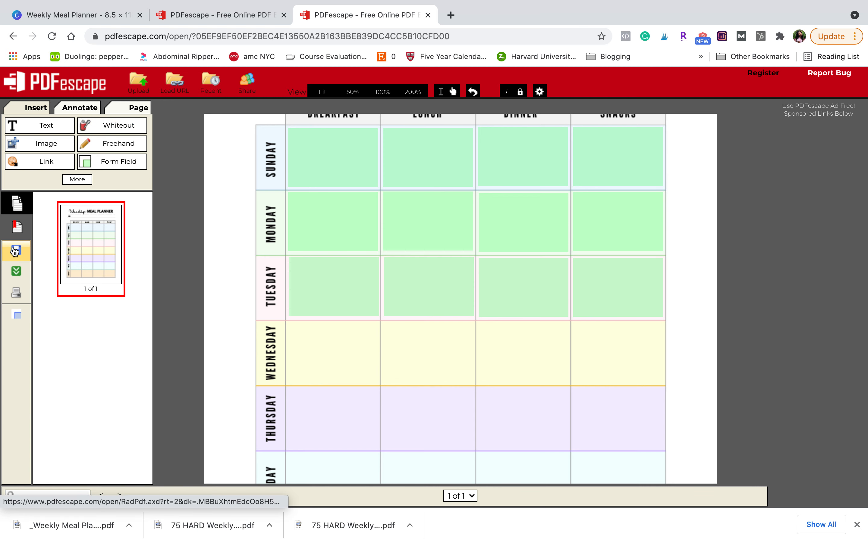
{"action": "left_click", "coordinate": [15, 272]}
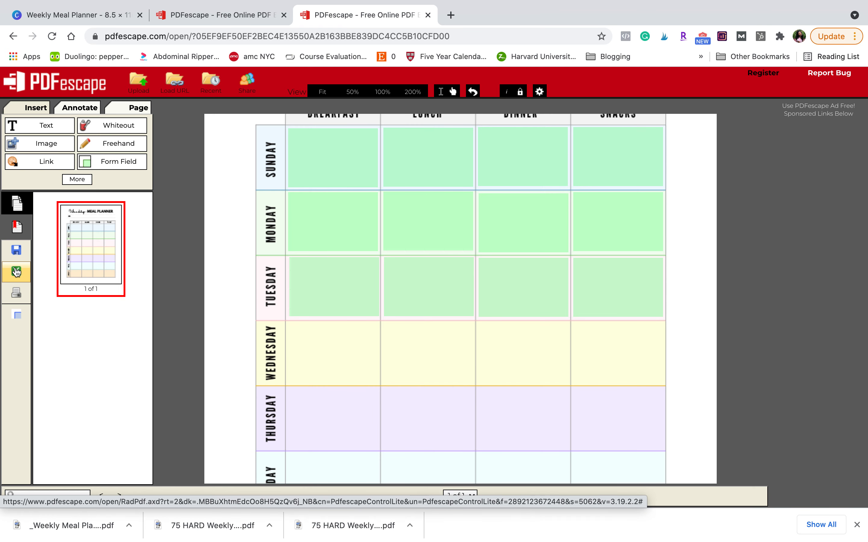
{"action": "left_click", "coordinate": [68, 526]}
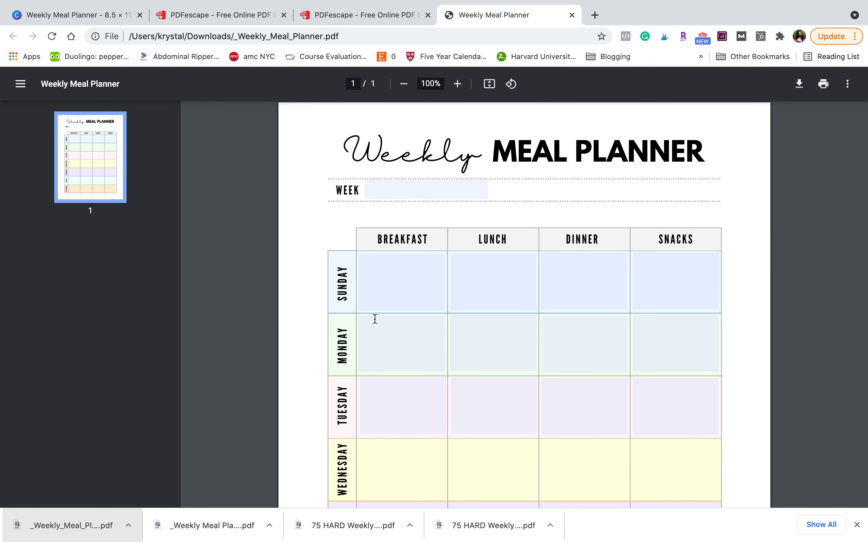
Step: Test Sunday's Breakfast field in the downloaded PDF with the sample entry "Eggs and toast"
{"action": "left_click", "coordinate": [387, 286]}
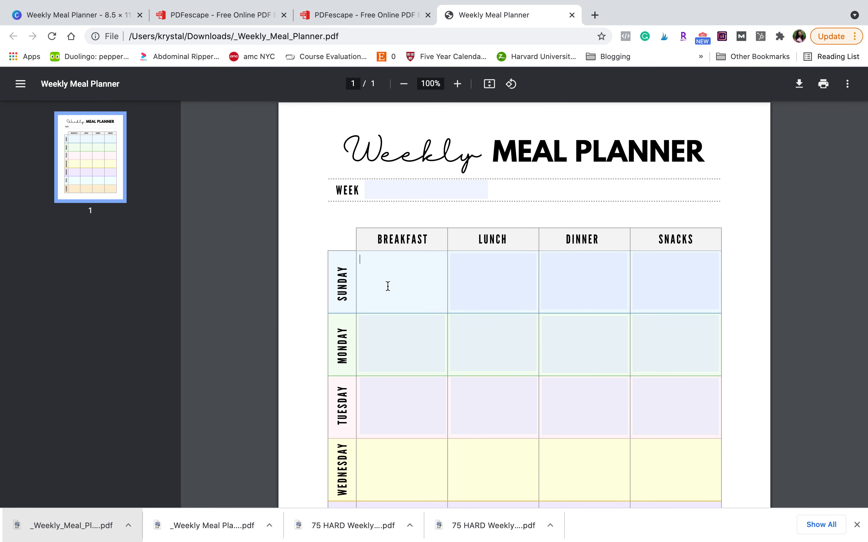
{"action": "type", "text": "Eggs and toast"}
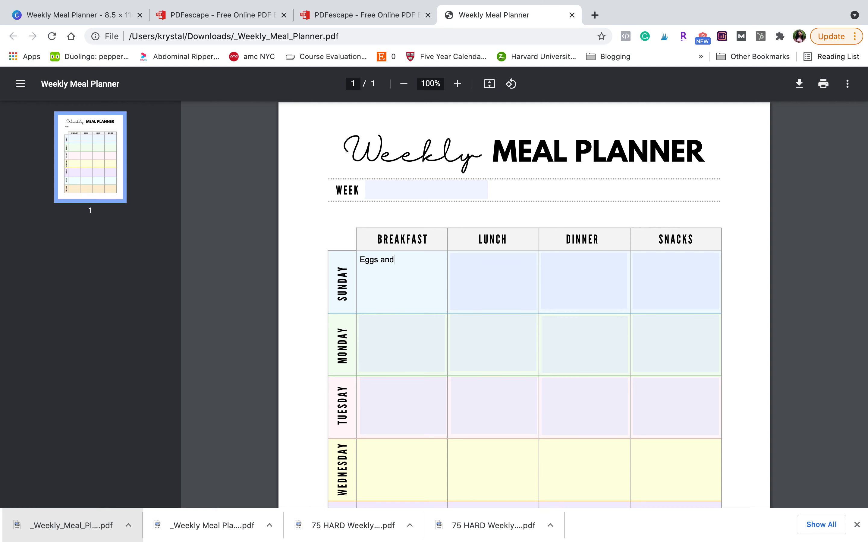